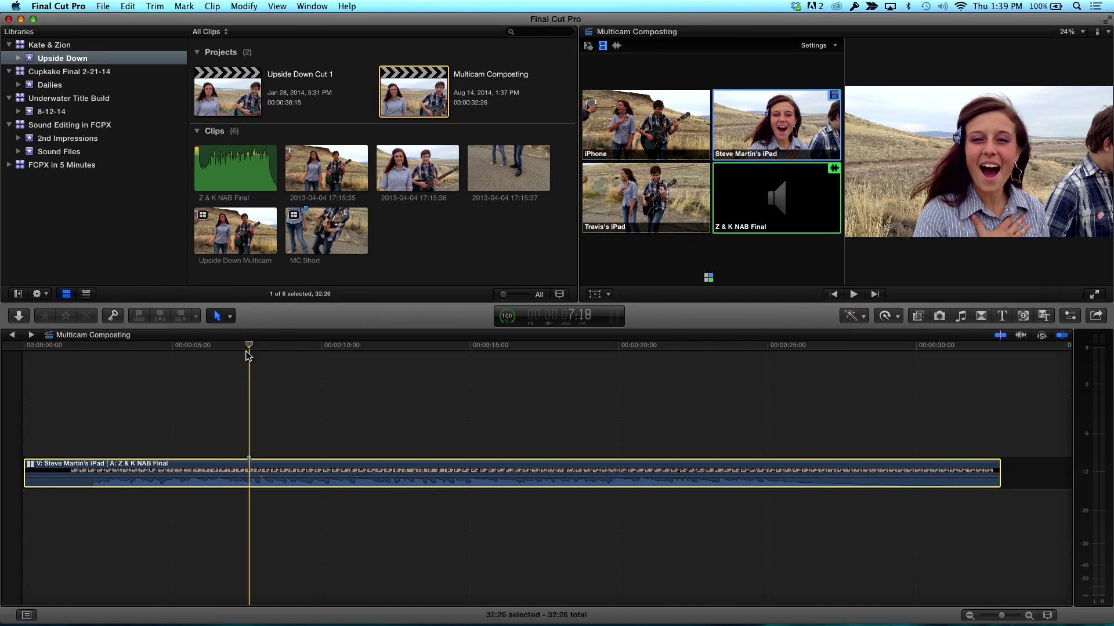
Scrub through the multicam footage to compare angles, ending back at the 7:18 frame
left_click(228, 348)
left_click_drag(228, 348, 161, 356)
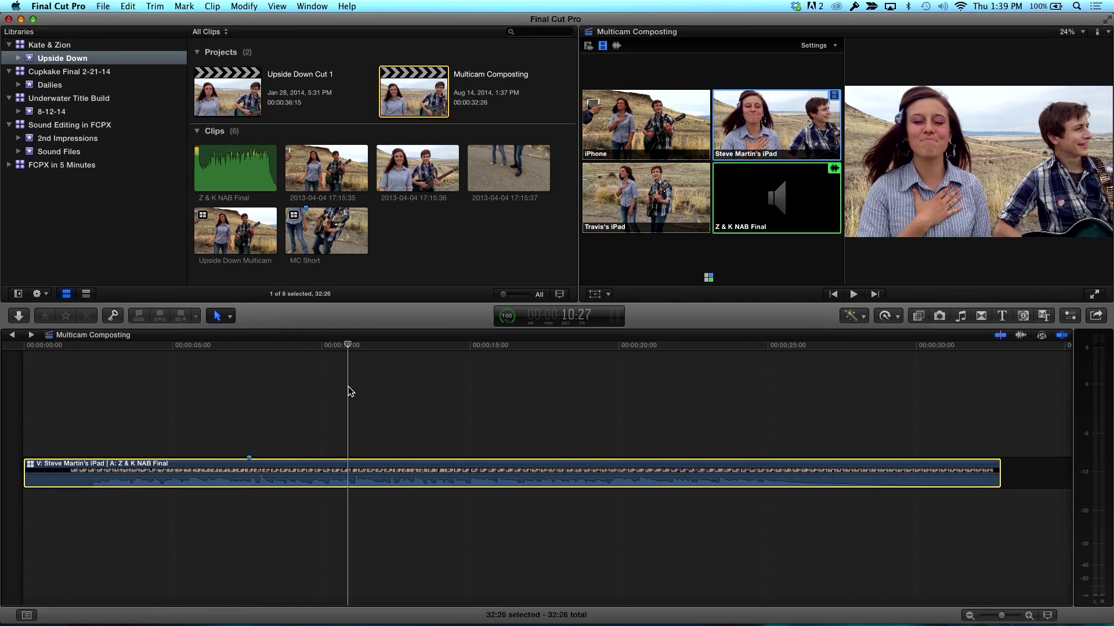
left_click_drag(348, 392, 514, 430)
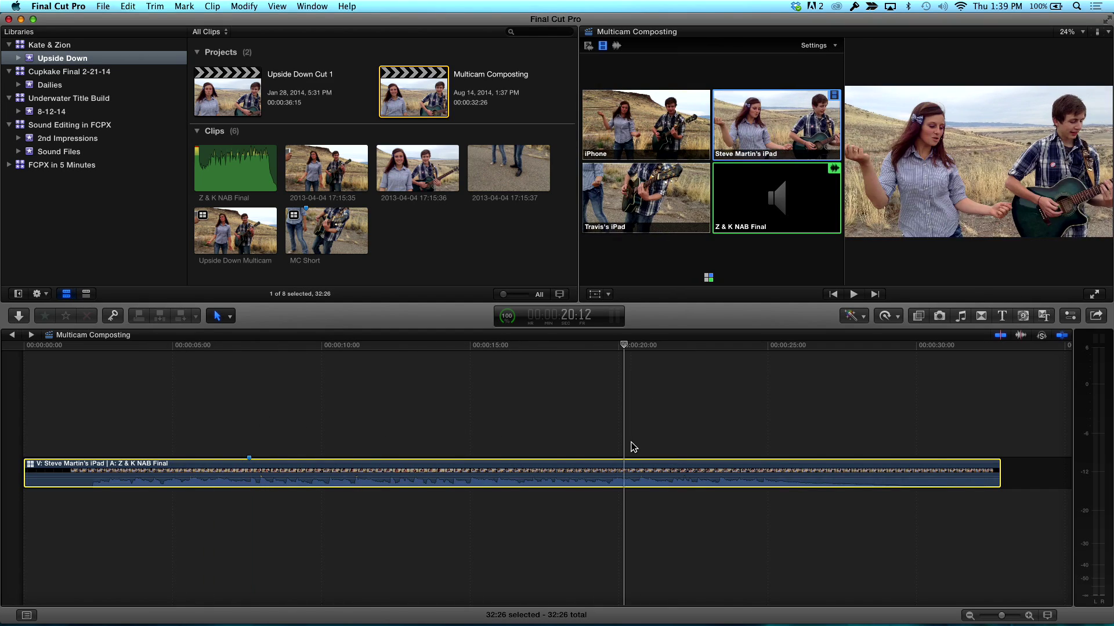
left_click_drag(634, 447, 755, 454)
left_click_drag(625, 425, 488, 464)
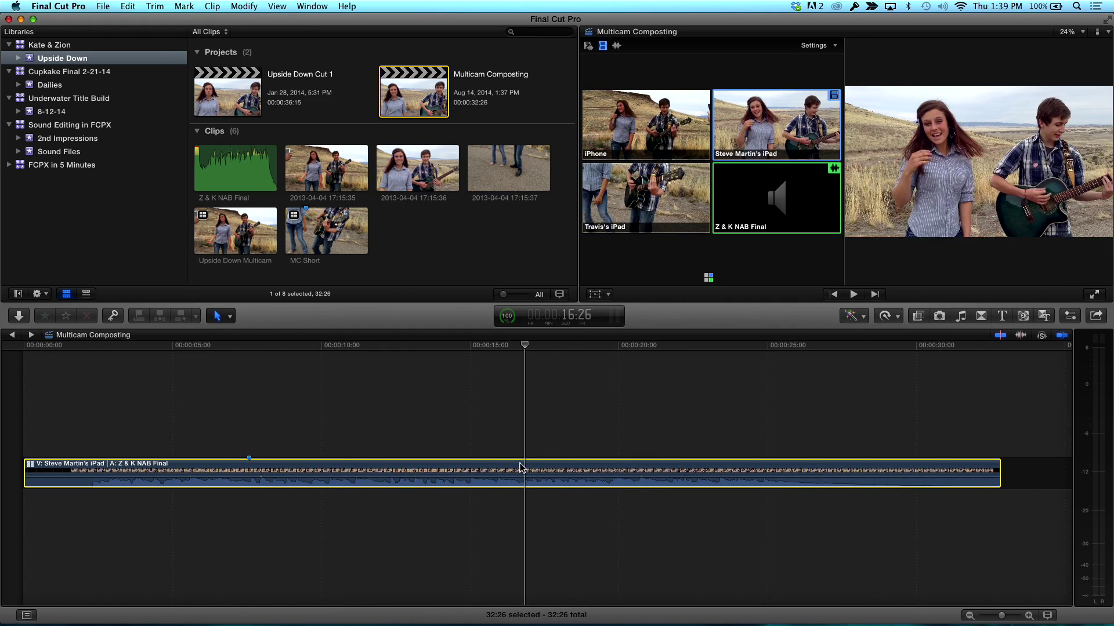
left_click_drag(308, 419, 717, 497)
mouse_move(528, 444)
left_mouse_down()
mouse_move(268, 423)
mouse_move(252, 394)
mouse_move(253, 354)
left_mouse_up()
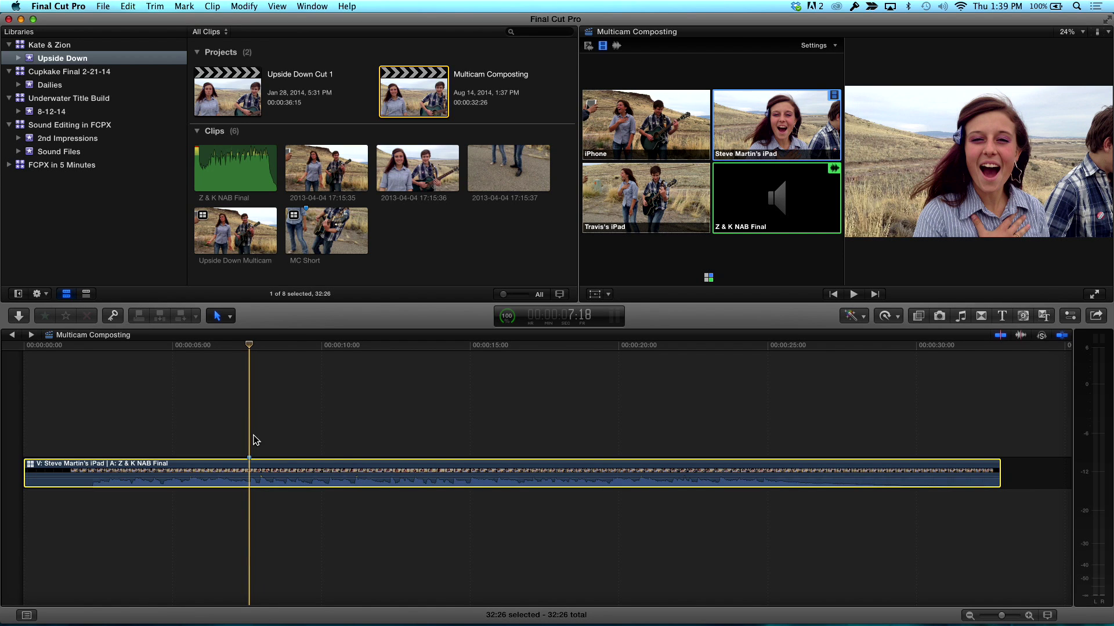
right_click(252, 471)
mouse_move(280, 448)
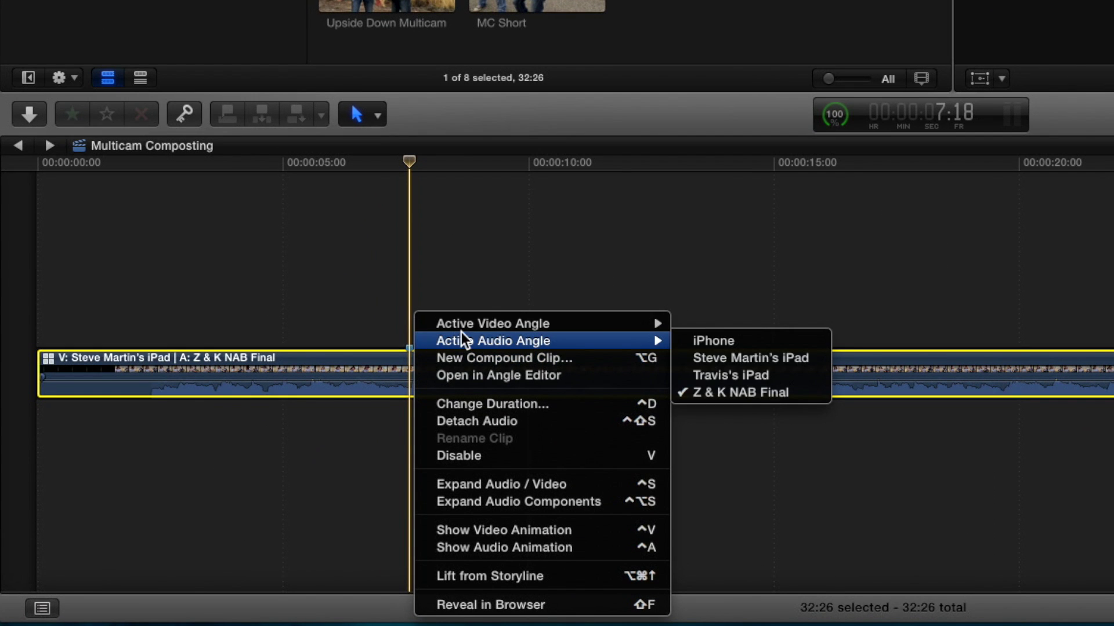
mouse_move(461, 321)
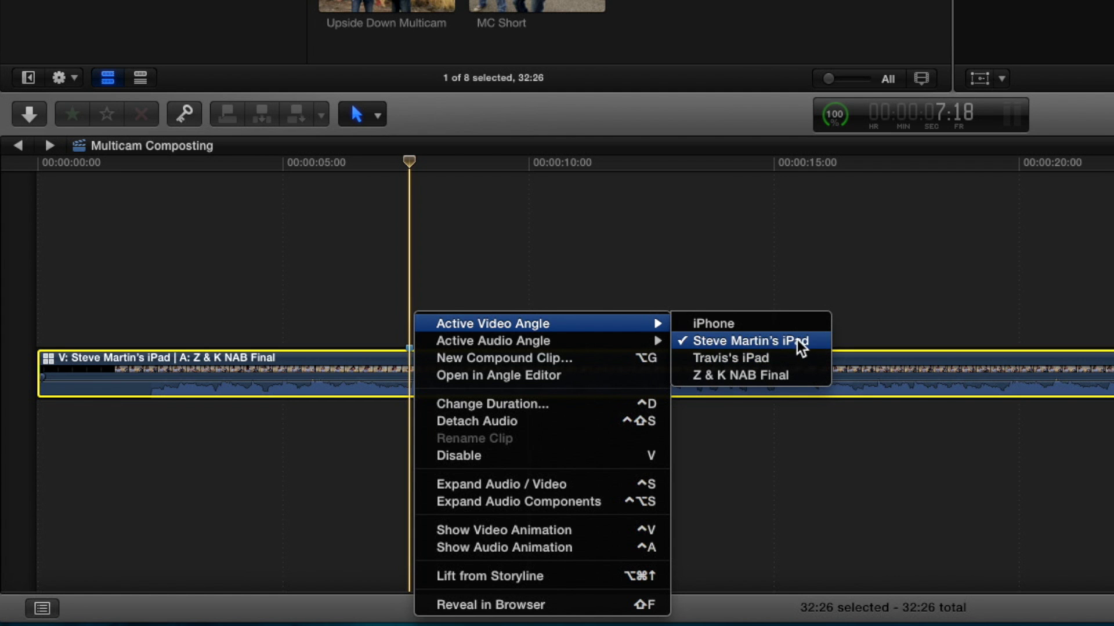
left_click(791, 357)
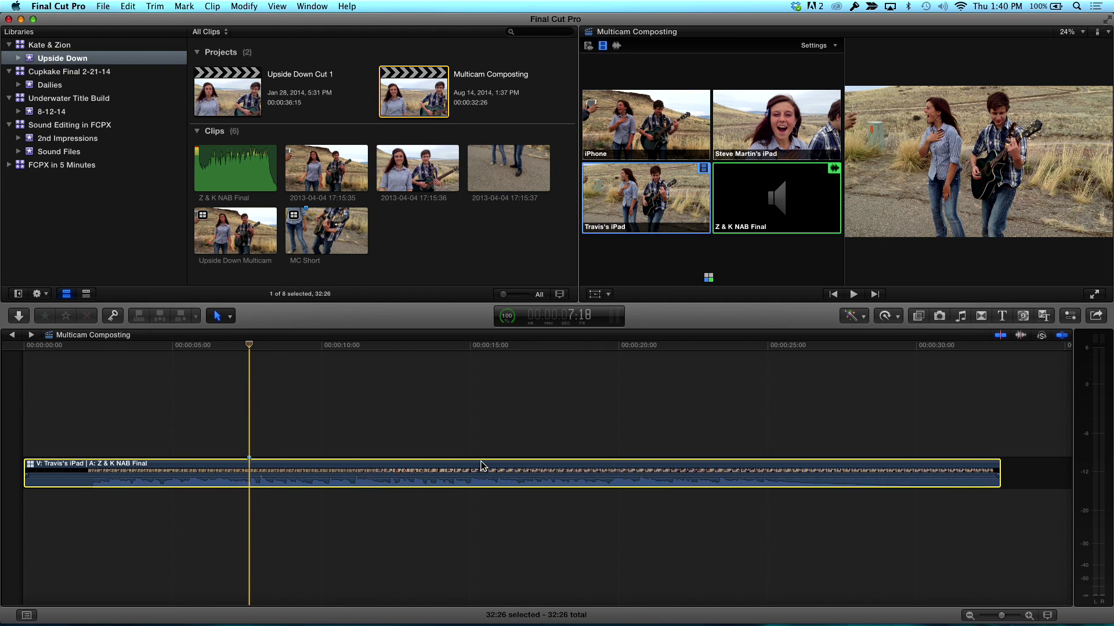
right_click(251, 473)
mouse_move(282, 447)
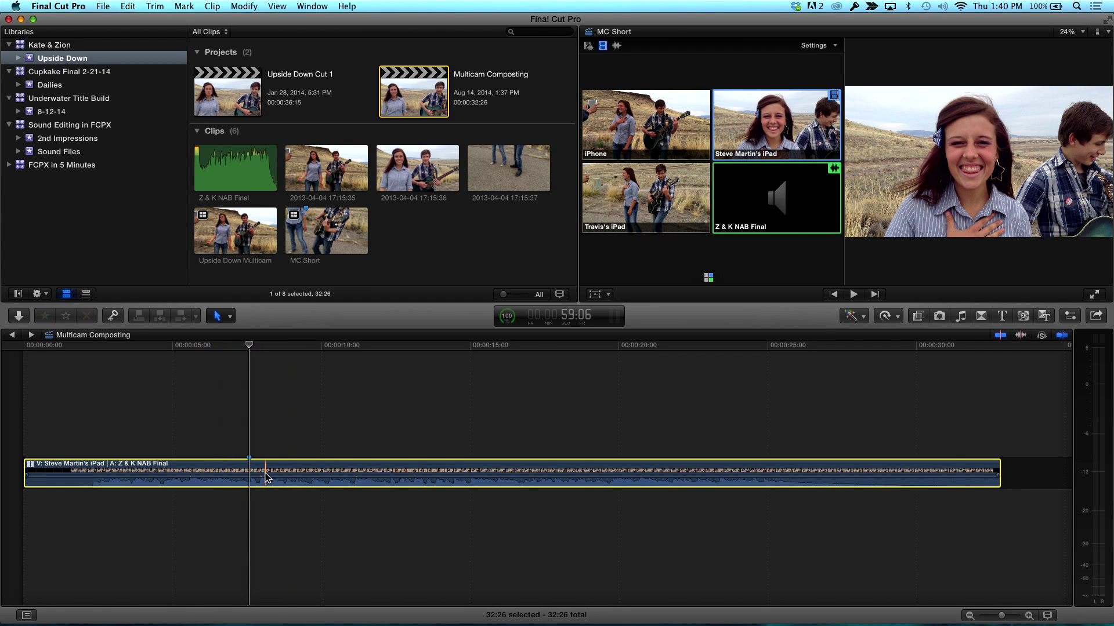
Stop skimming and Option-drag the multicam clip upward twice to stack three synced copies
key("s")
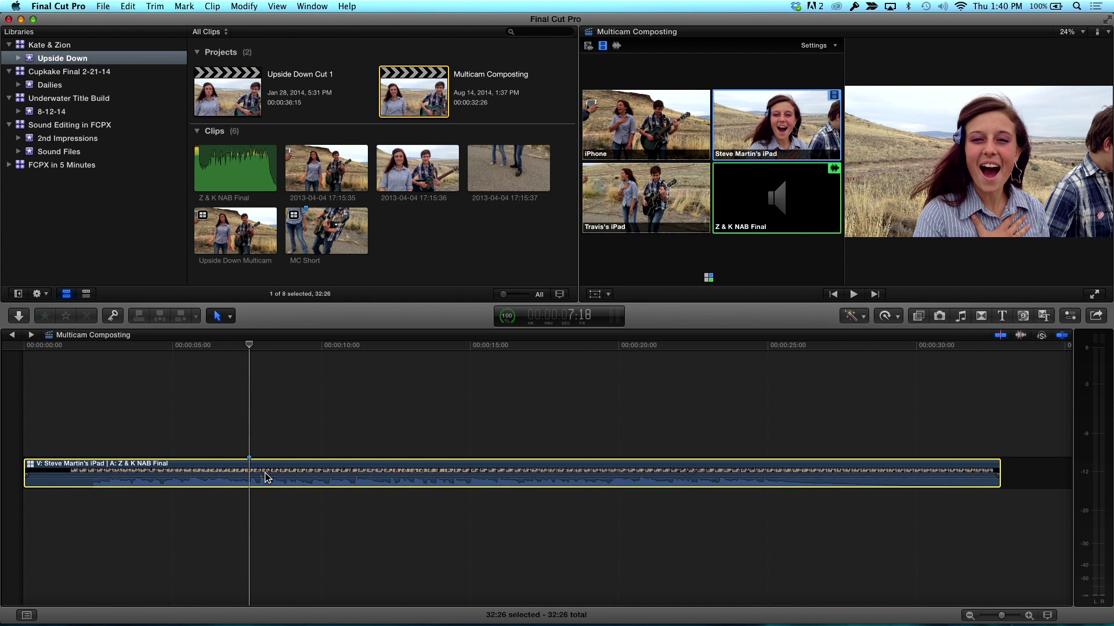
left_click_drag(267, 471, 262, 436)
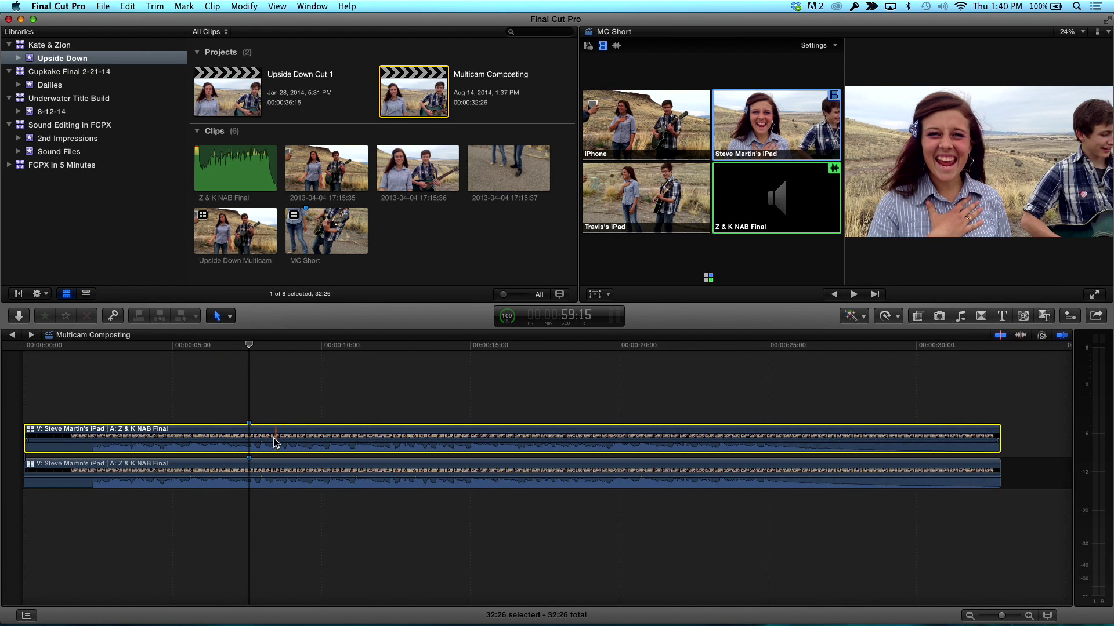
left_click_drag(276, 440, 275, 404)
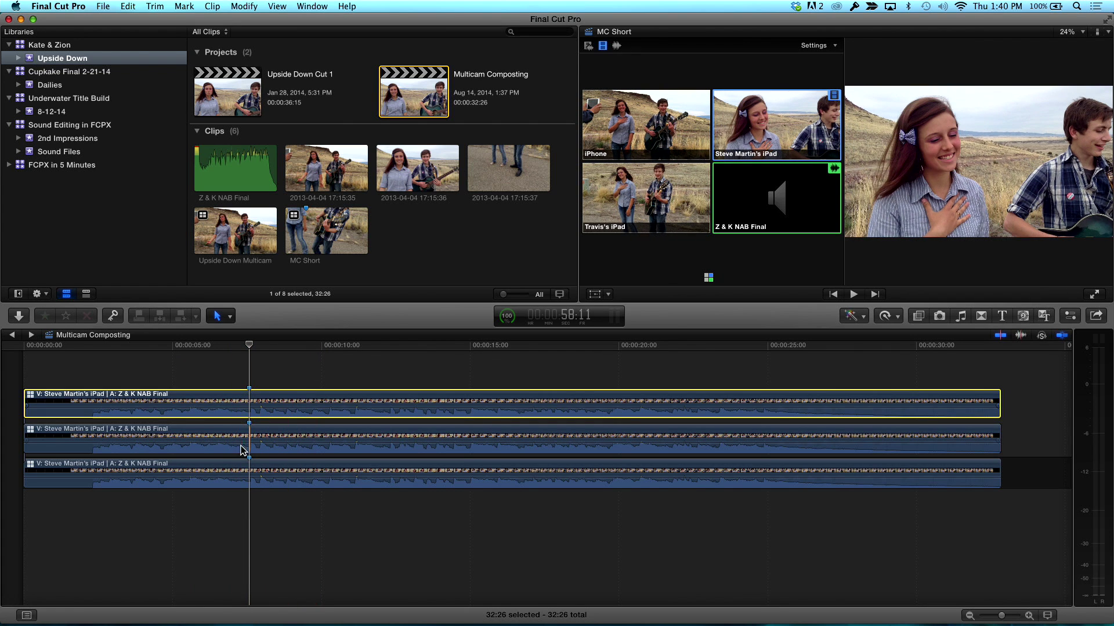
Drag the top copy's volume line down to -∞ dB and return the playhead to about five seconds
left_click(284, 386)
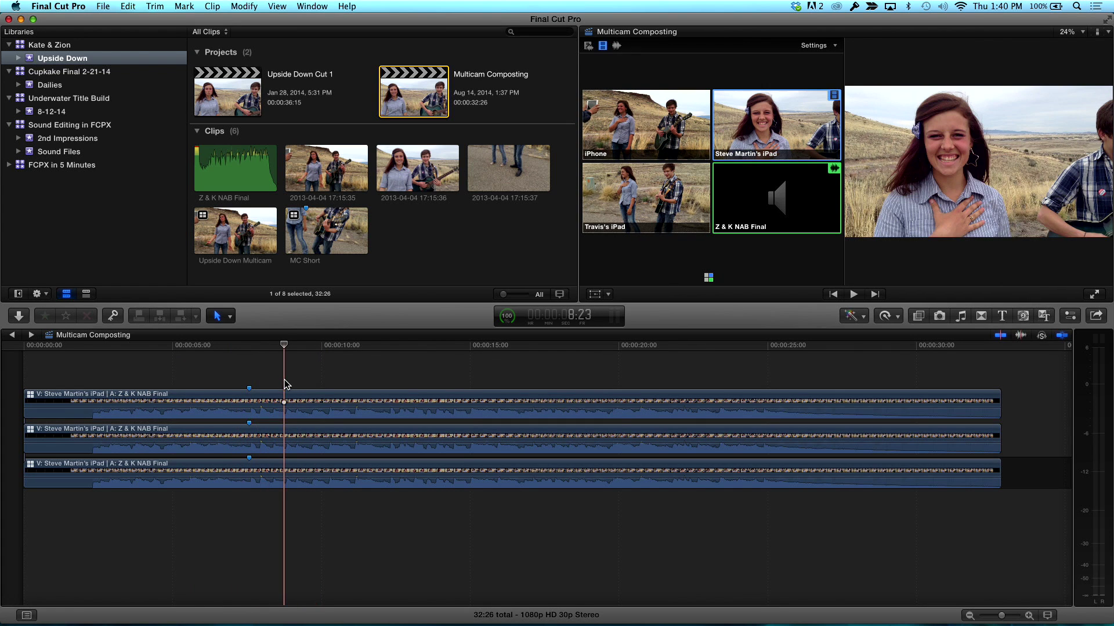
left_click_drag(273, 407, 268, 463)
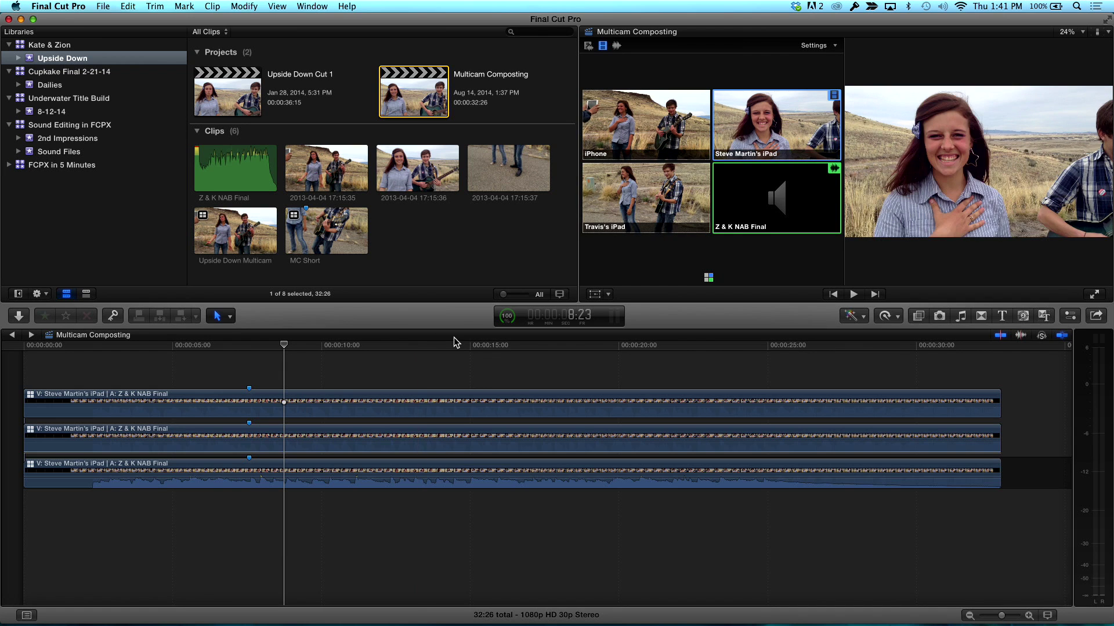
left_click_drag(282, 346, 249, 346)
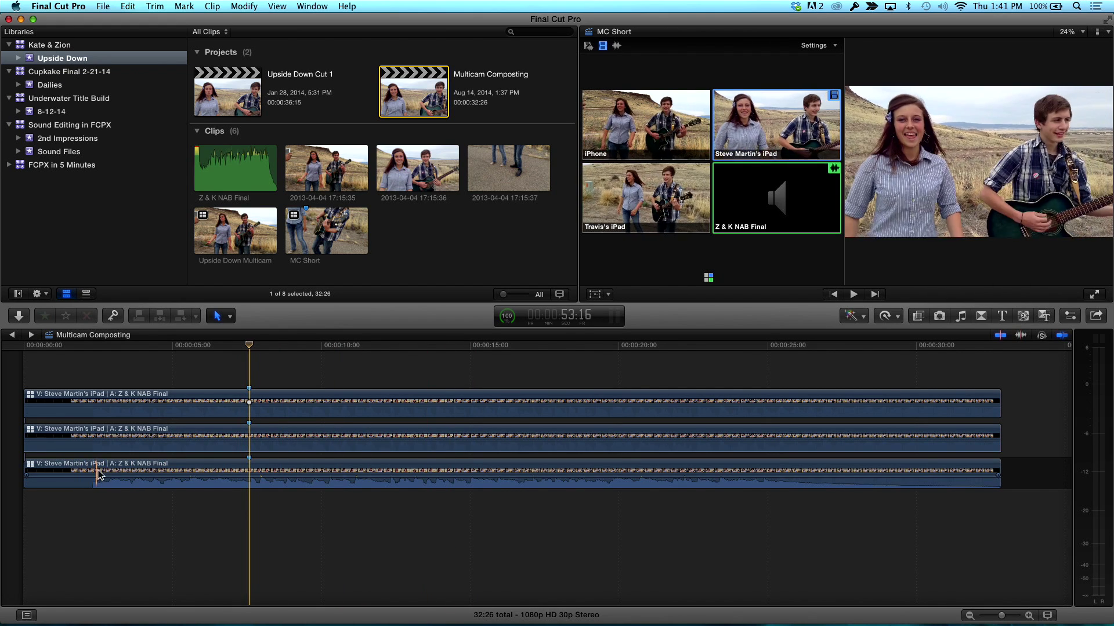
left_click(249, 438)
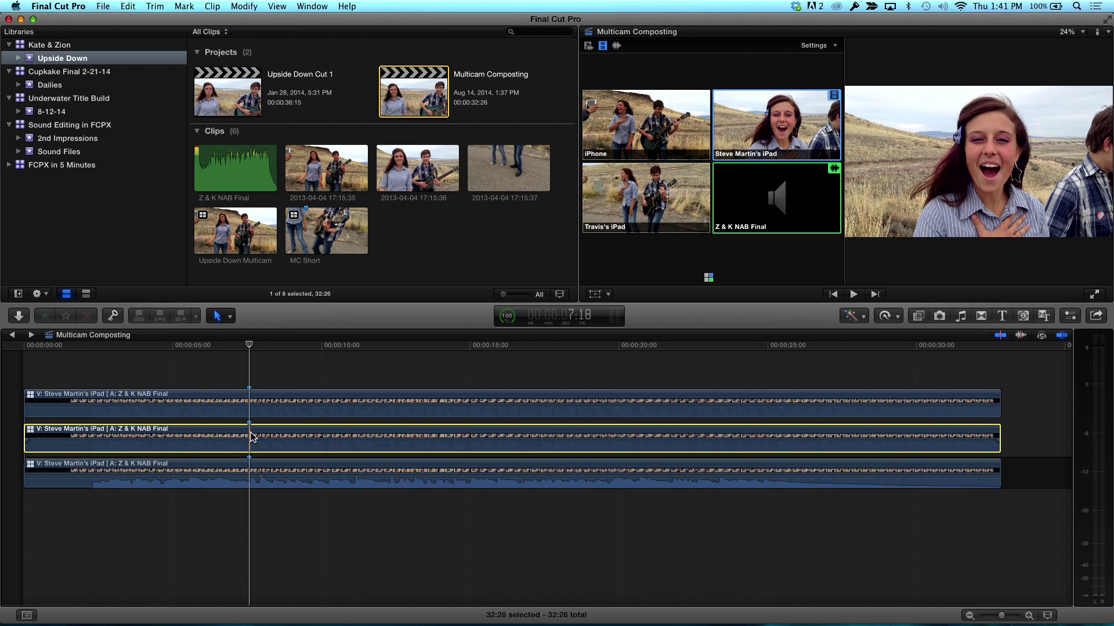
right_click(251, 436)
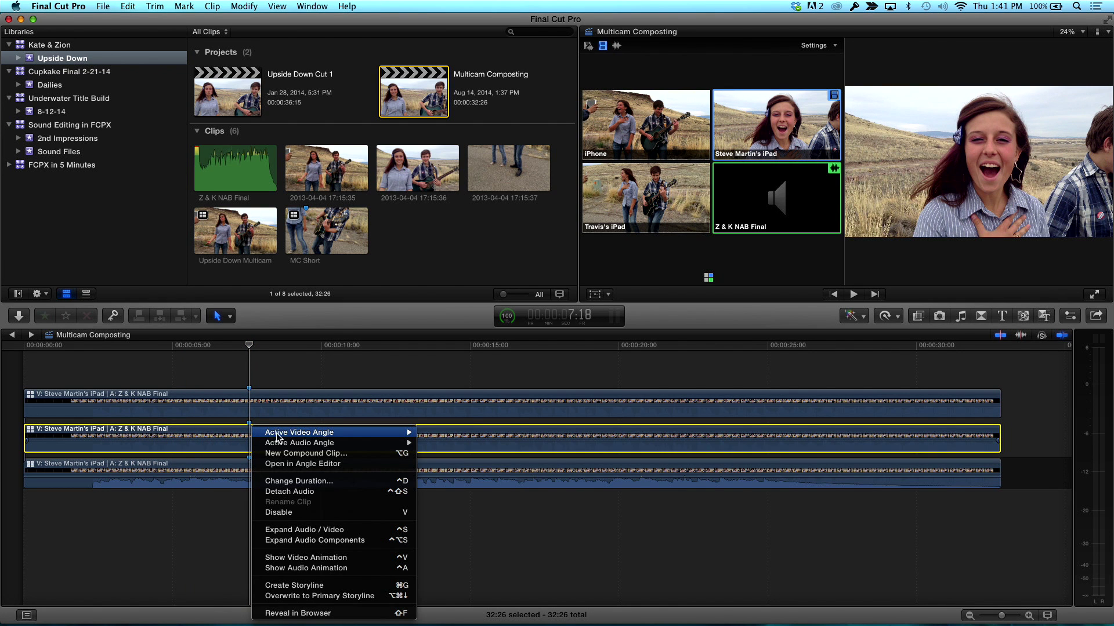
mouse_move(300, 444)
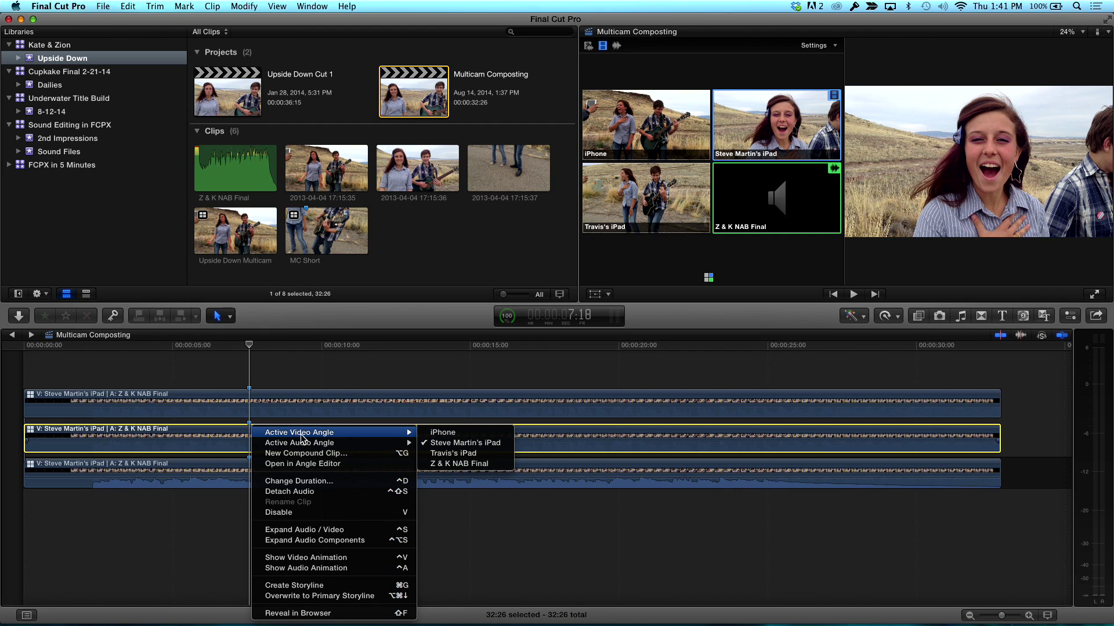
left_click(443, 433)
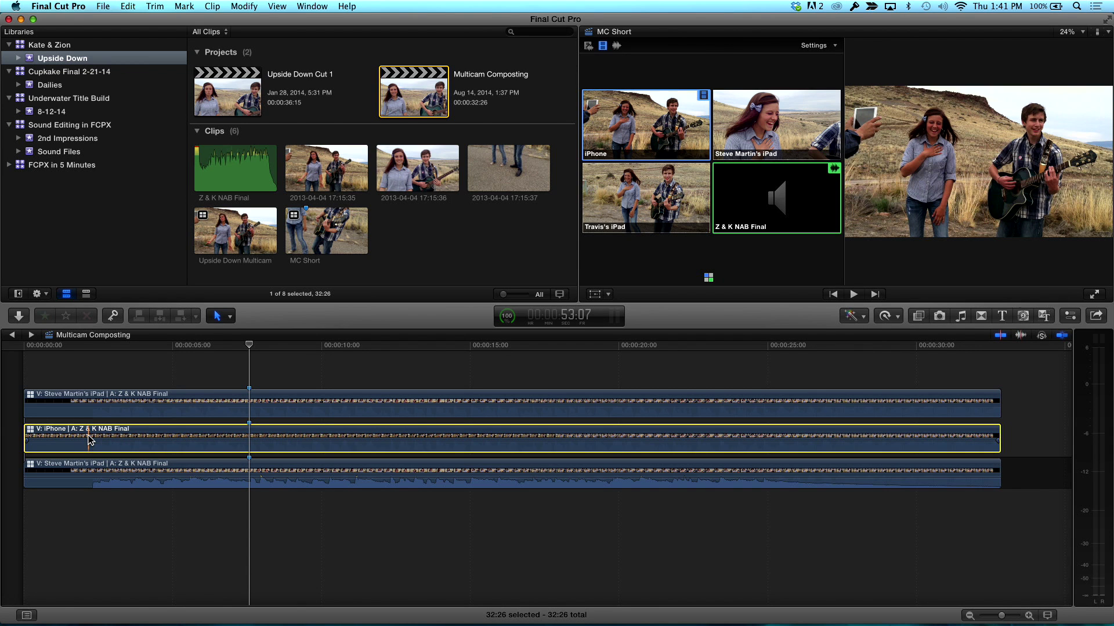
left_click(254, 412)
right_click(254, 412)
mouse_move(282, 417)
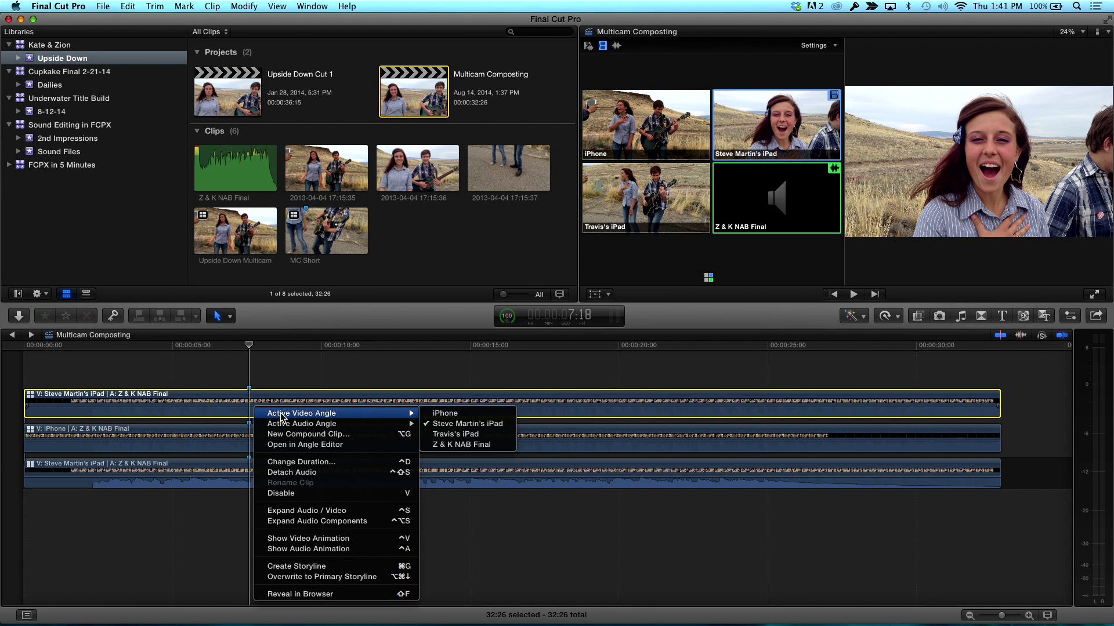
left_click(465, 435)
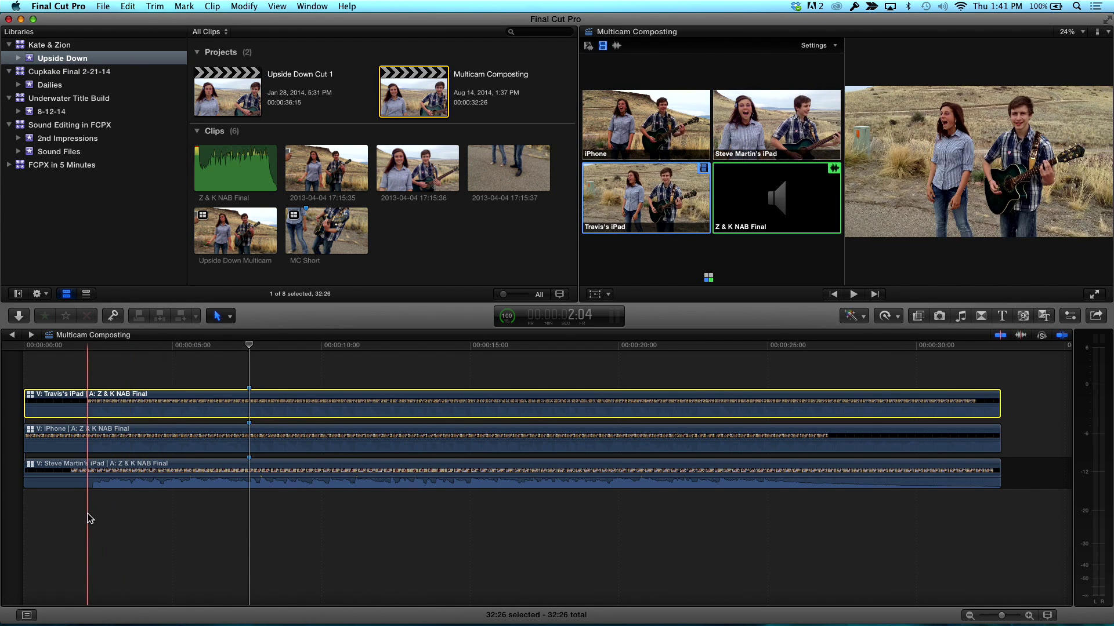
Select the bottom, middle and top clips to verify their angles, then hide the angle viewer
left_click(93, 489)
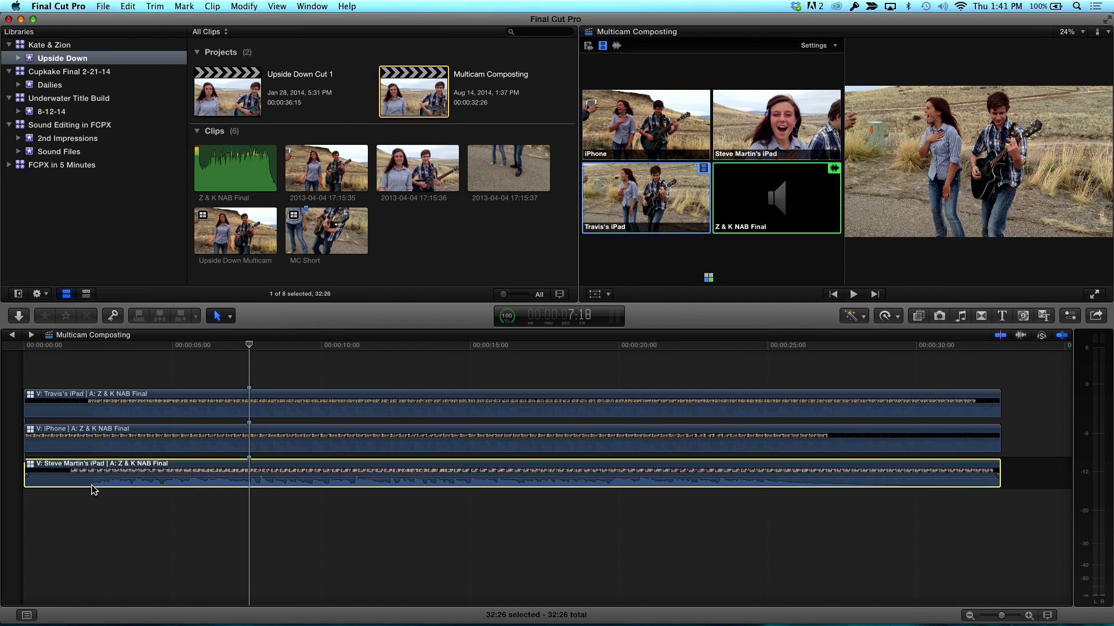
left_click(89, 448)
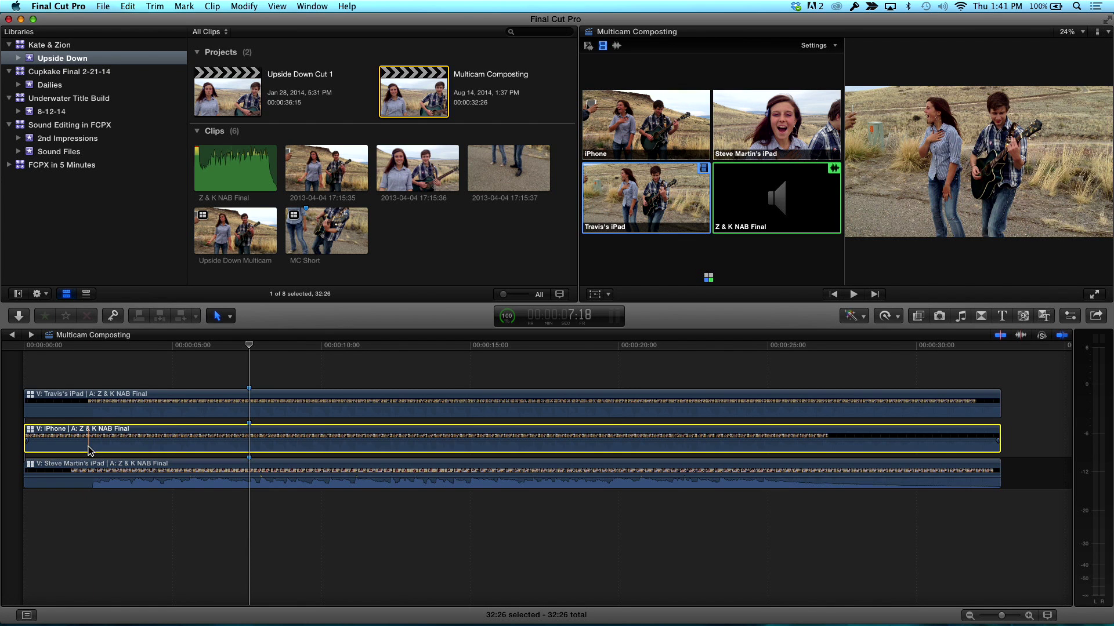
left_click(121, 411)
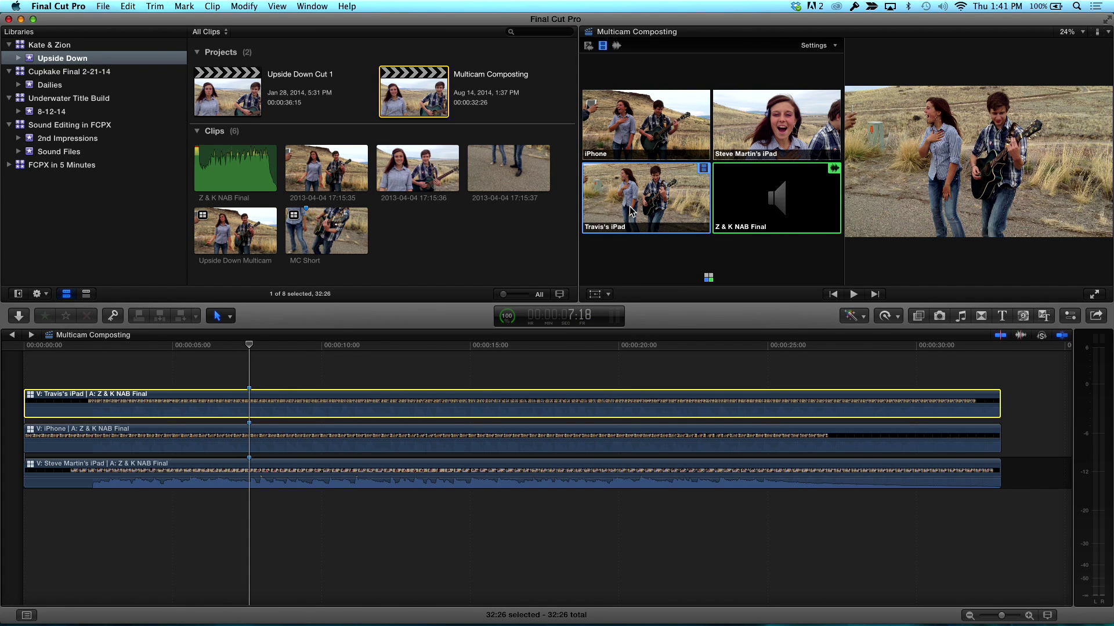
key("super+shift+7")
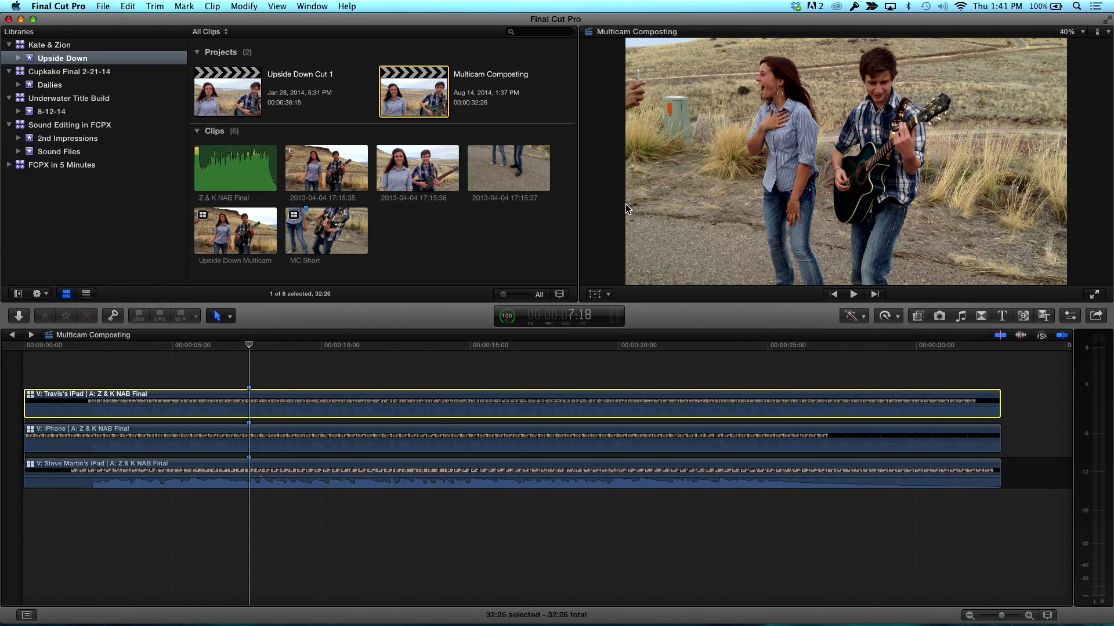
left_click(595, 295)
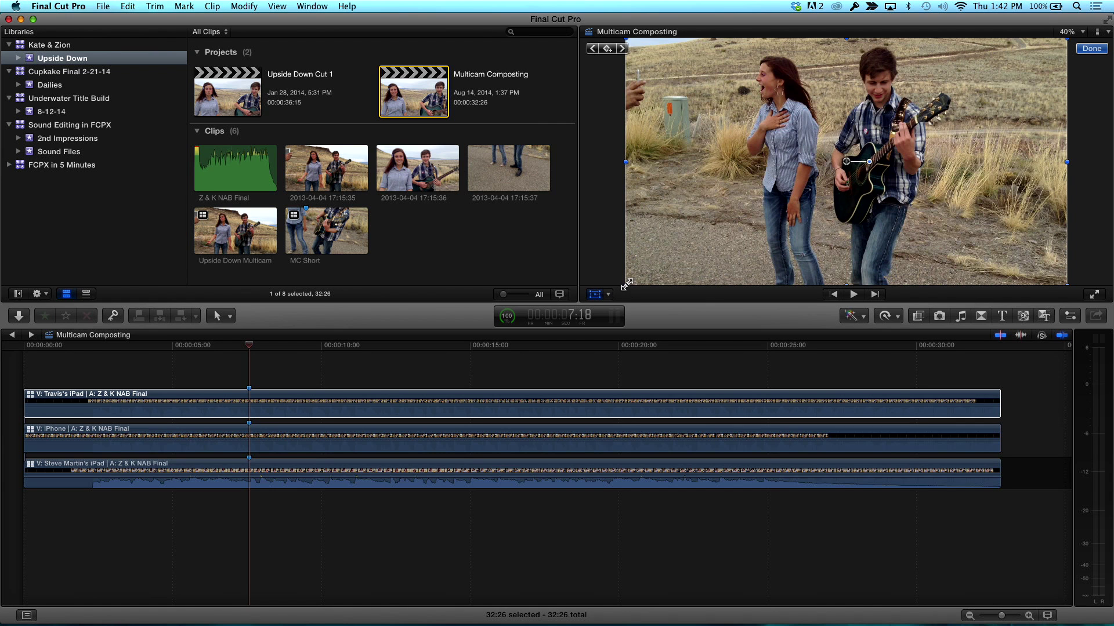
left_click_drag(637, 274, 681, 117)
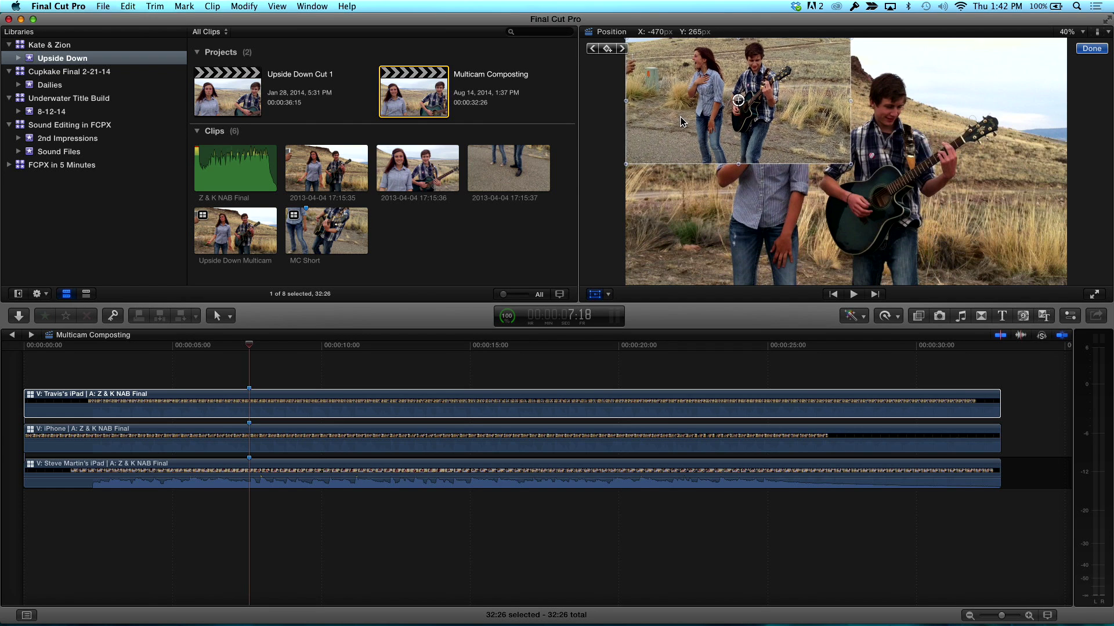
left_click(264, 440)
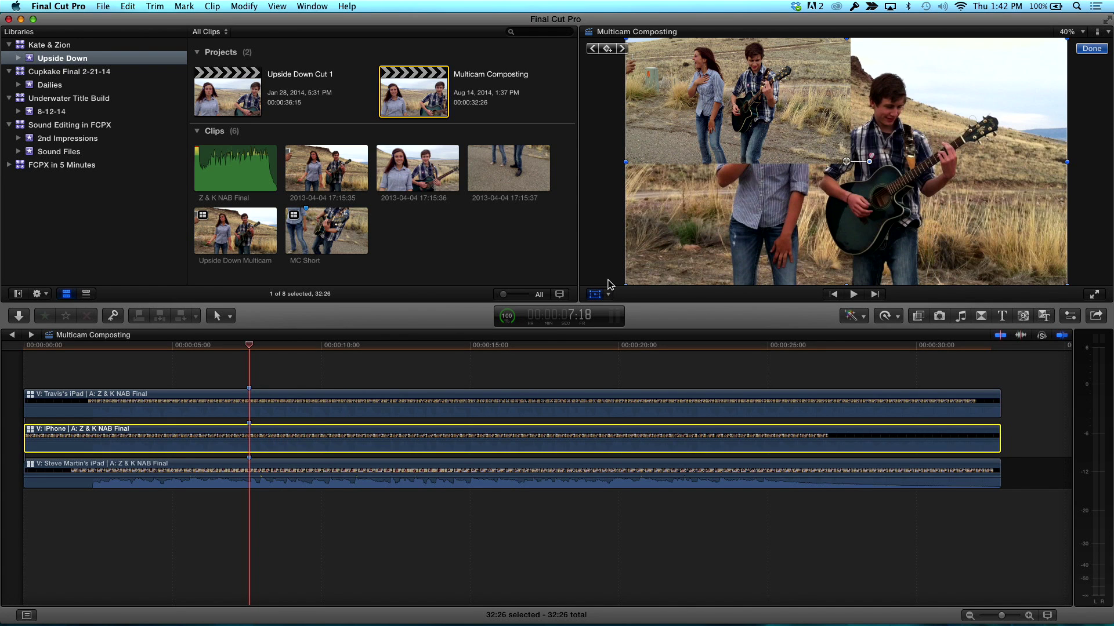
Shrink the iPhone picture to about 45% and position it lower-left beneath the top inset
left_click(627, 289)
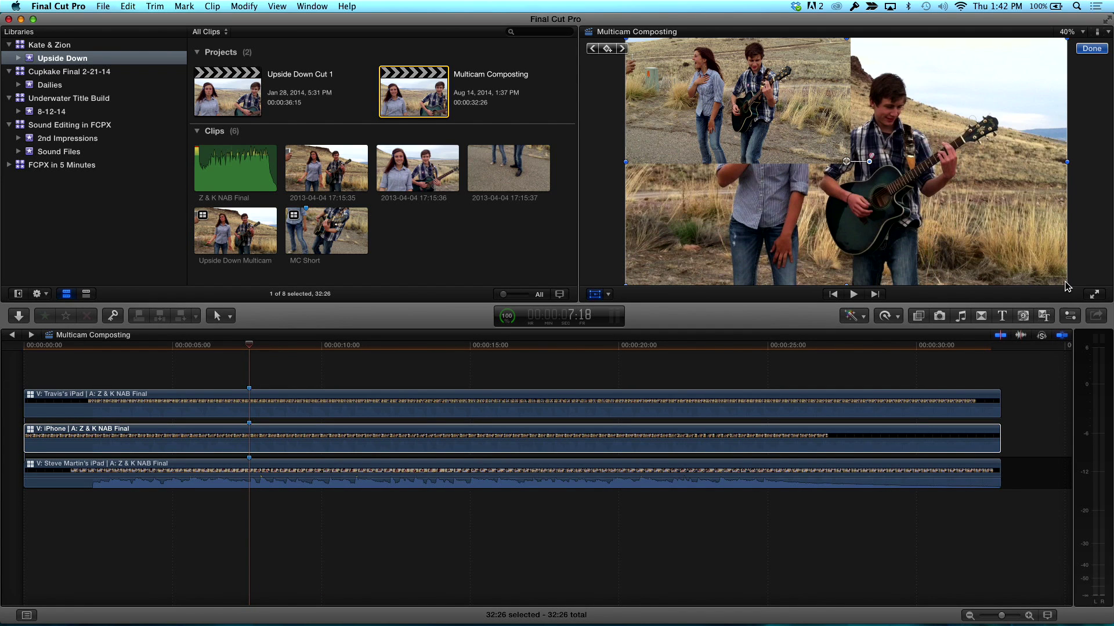
left_click_drag(1030, 262, 808, 241)
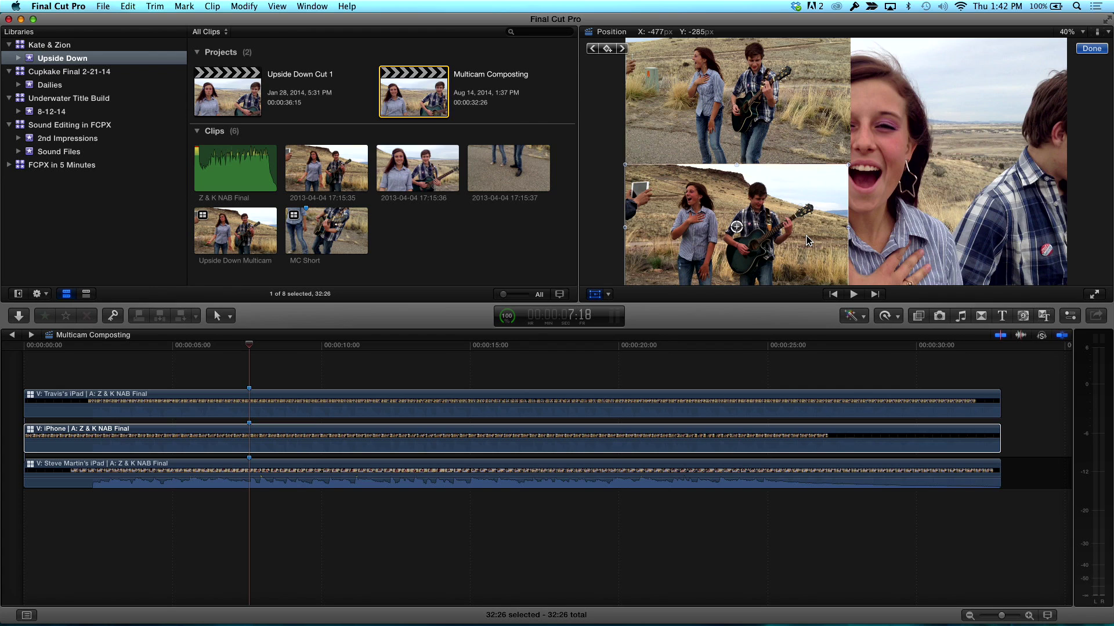
left_click_drag(808, 241, 810, 241)
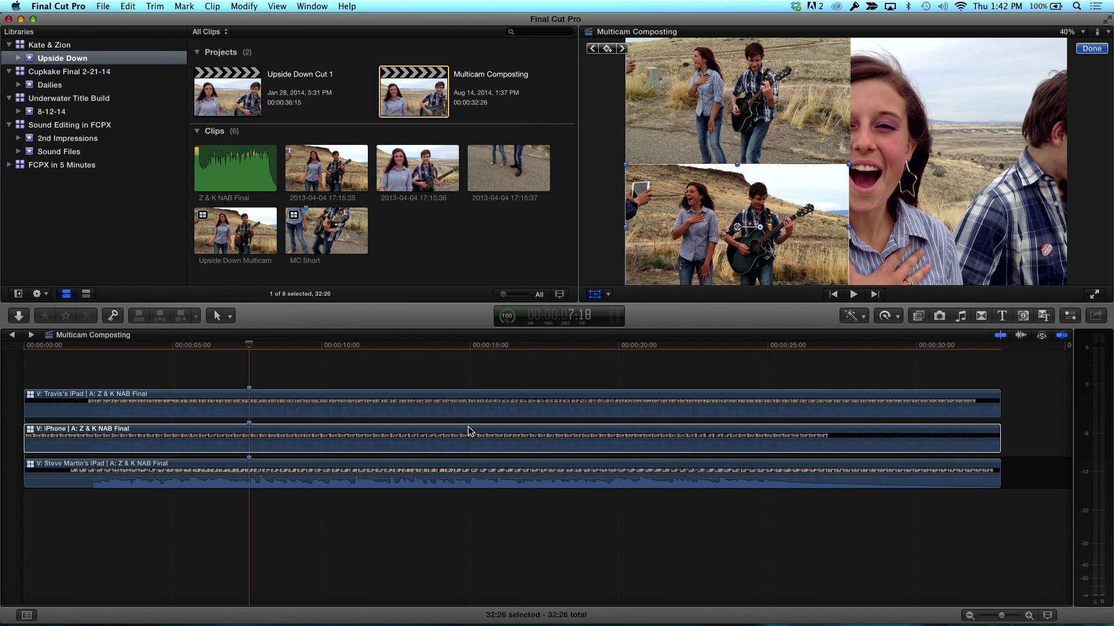
left_click(253, 485)
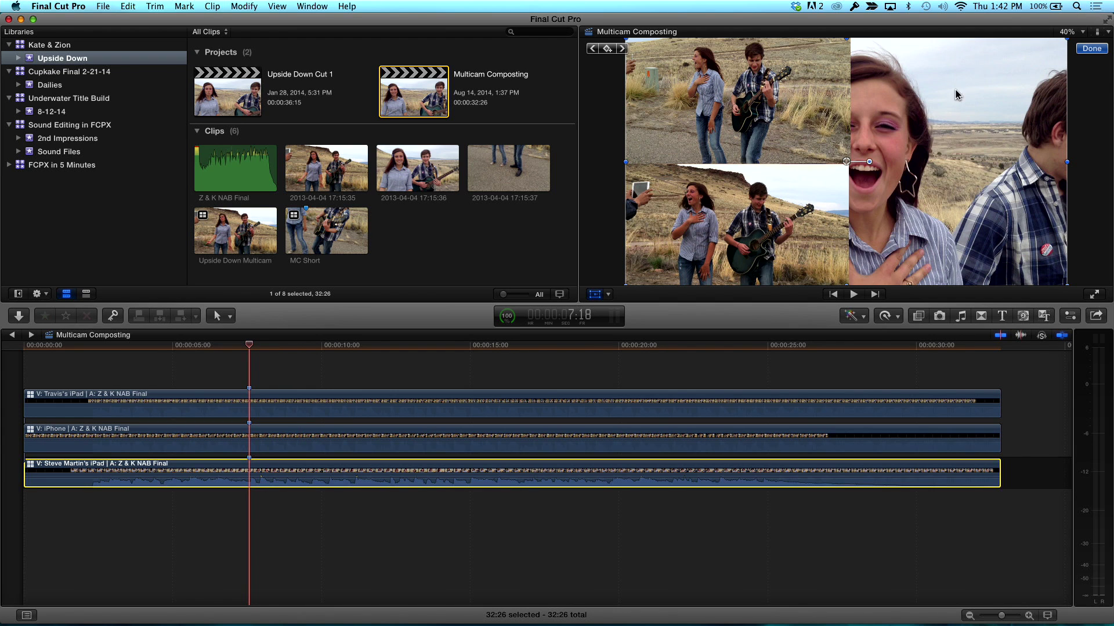
left_click_drag(903, 228, 996, 224)
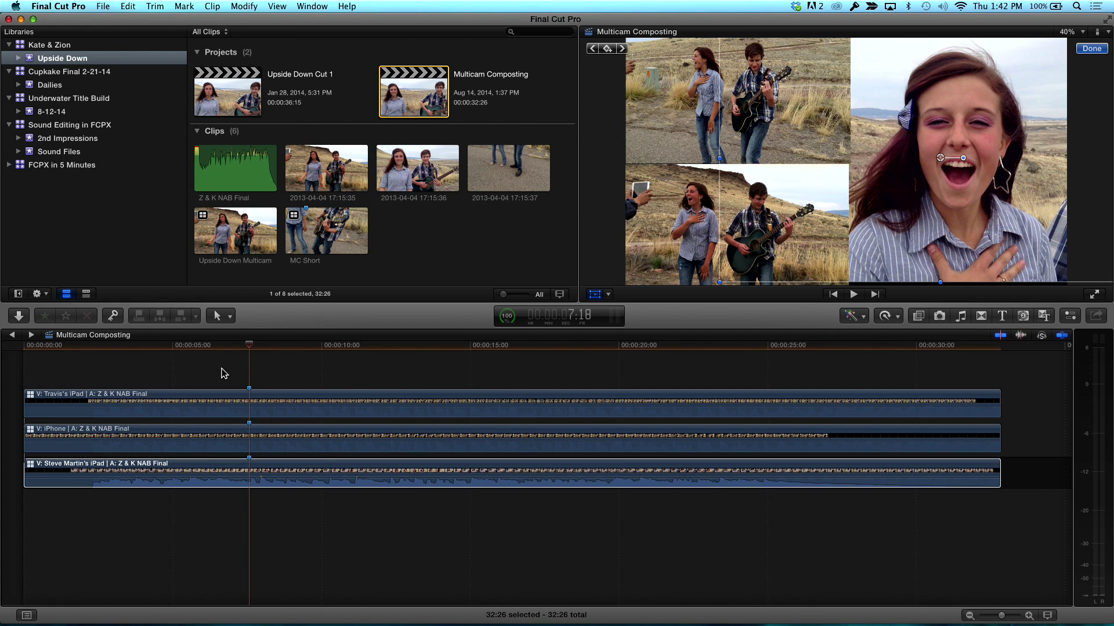
left_click_drag(252, 347, 143, 367)
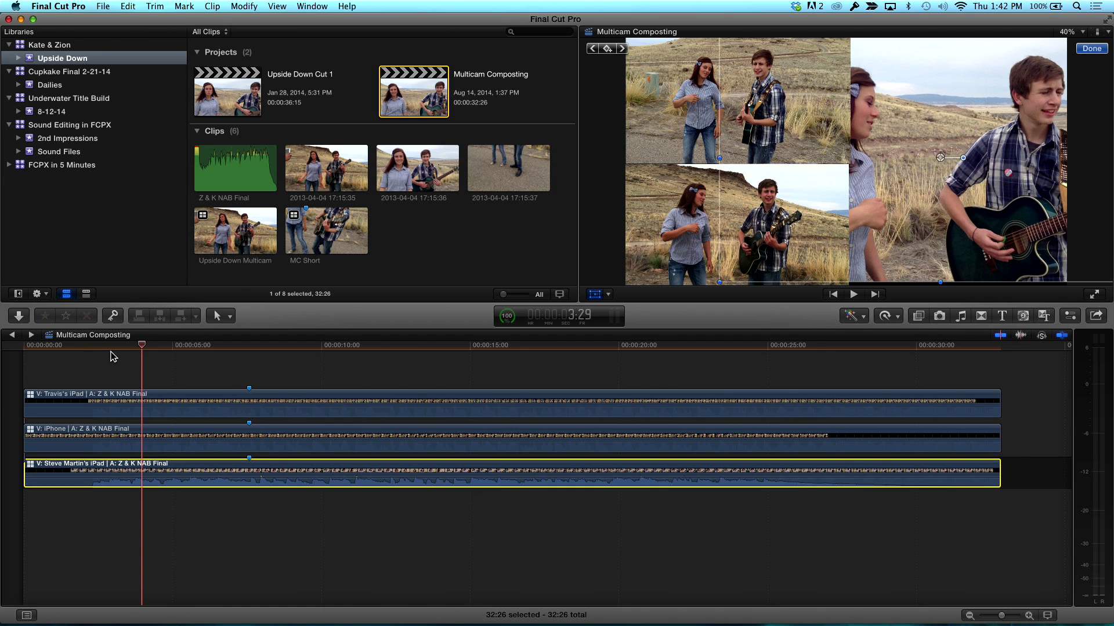
left_click_drag(938, 199, 990, 202)
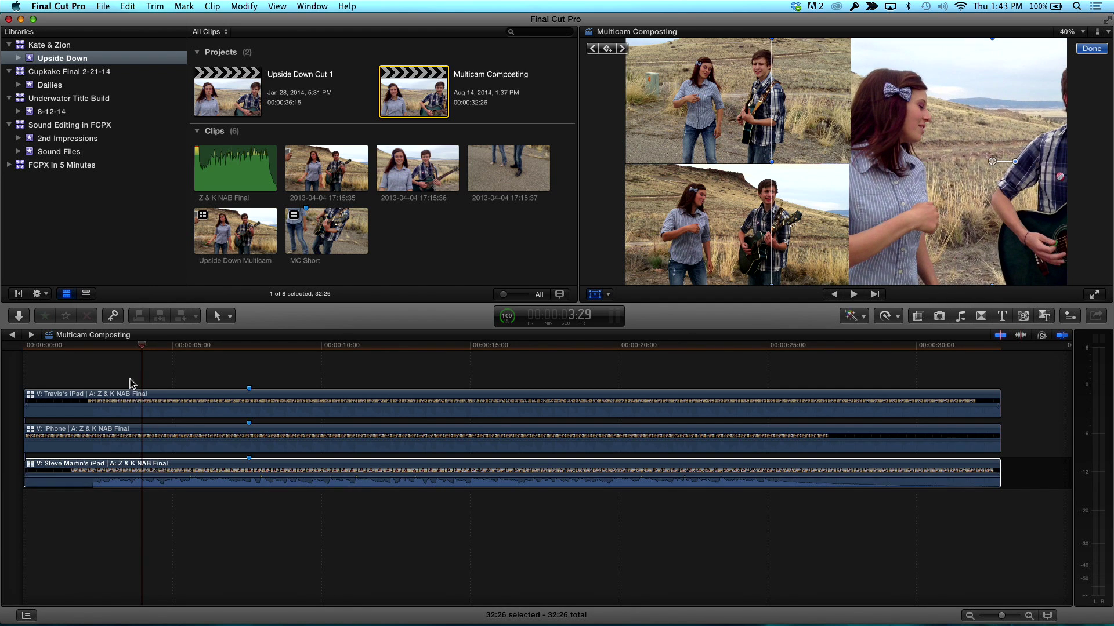
Exit transform mode, put the playhead near 3:27, and play the three-angle split screen
left_click(121, 348)
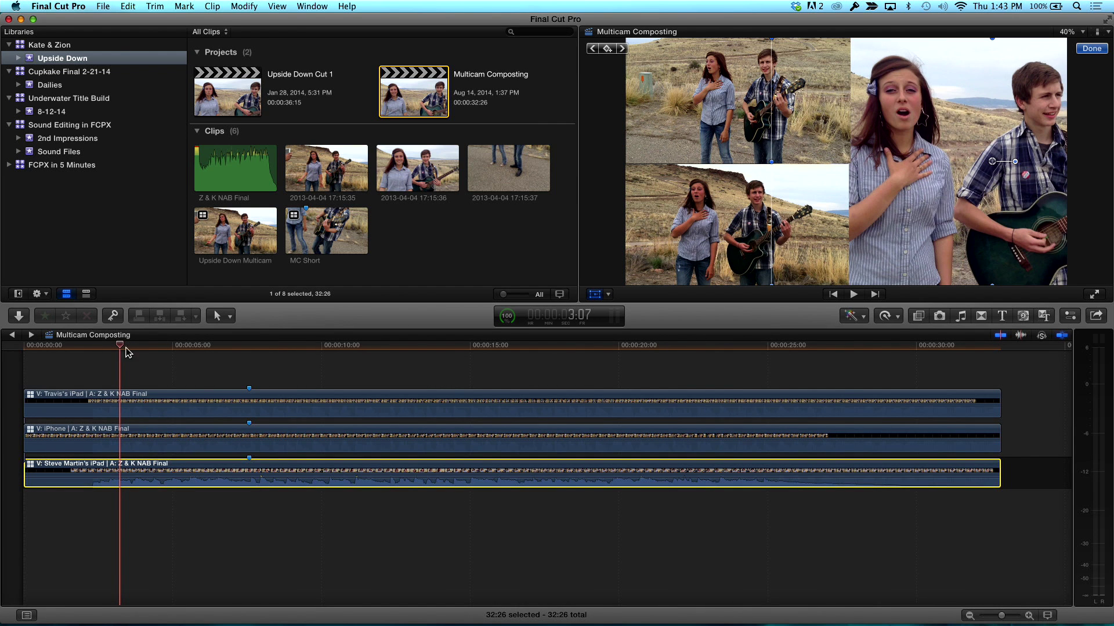
left_click(594, 295)
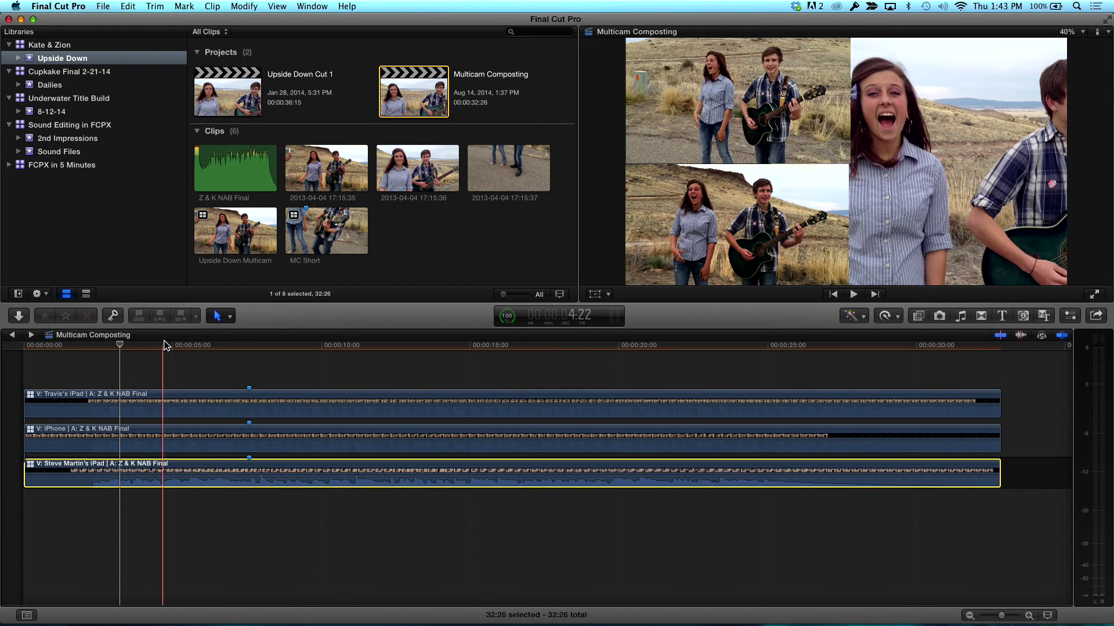
left_click(139, 350)
key("space")
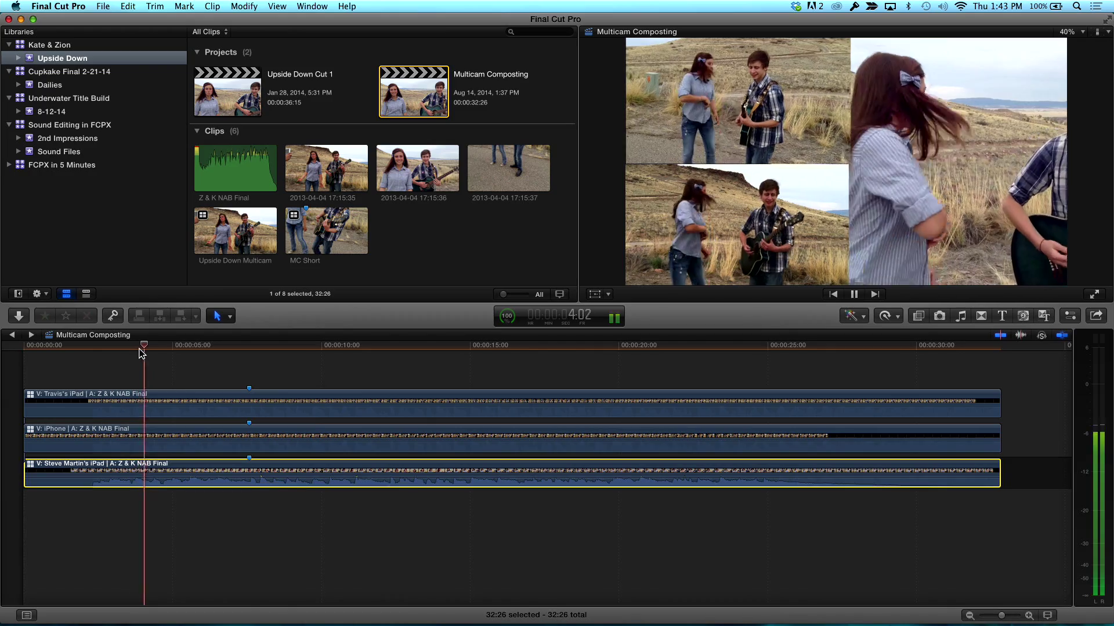